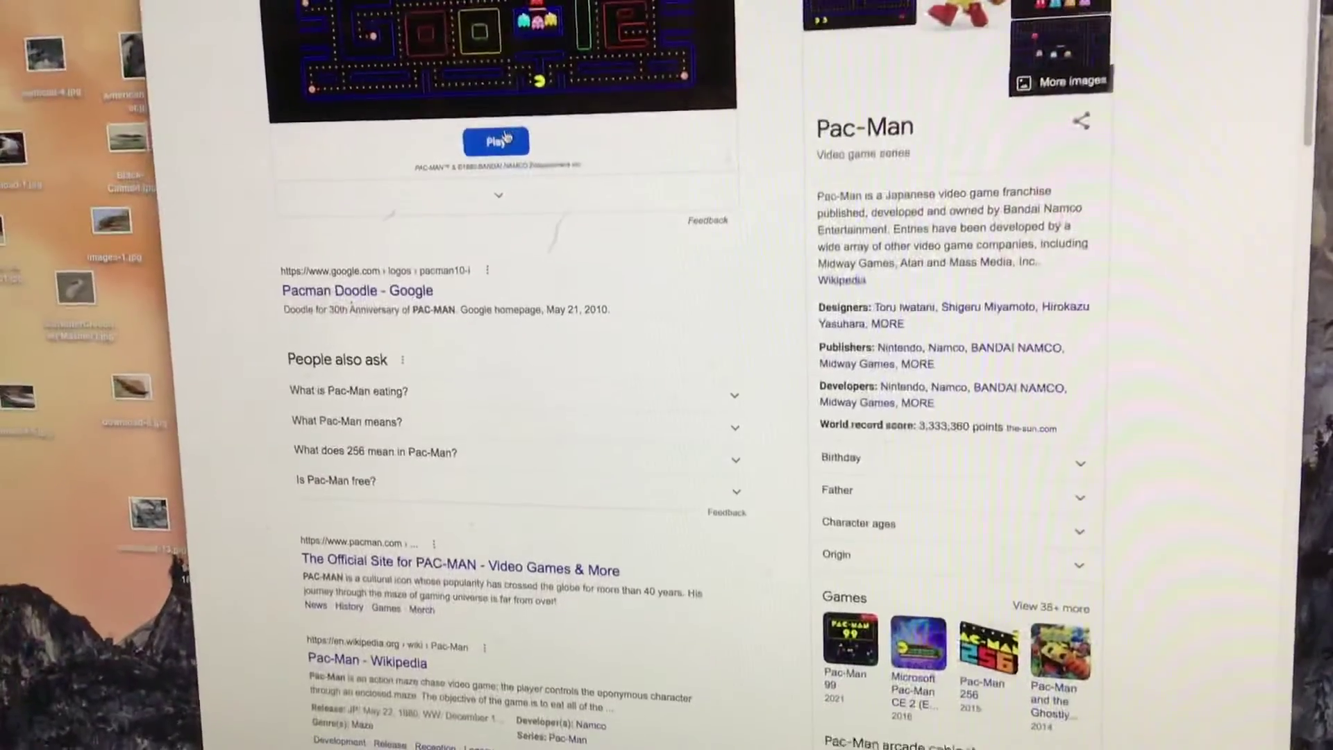
# Launch the playable PAC-MAN doodle from the Pac-Man search results, showing "READY!".
pyautogui.click(498, 196)
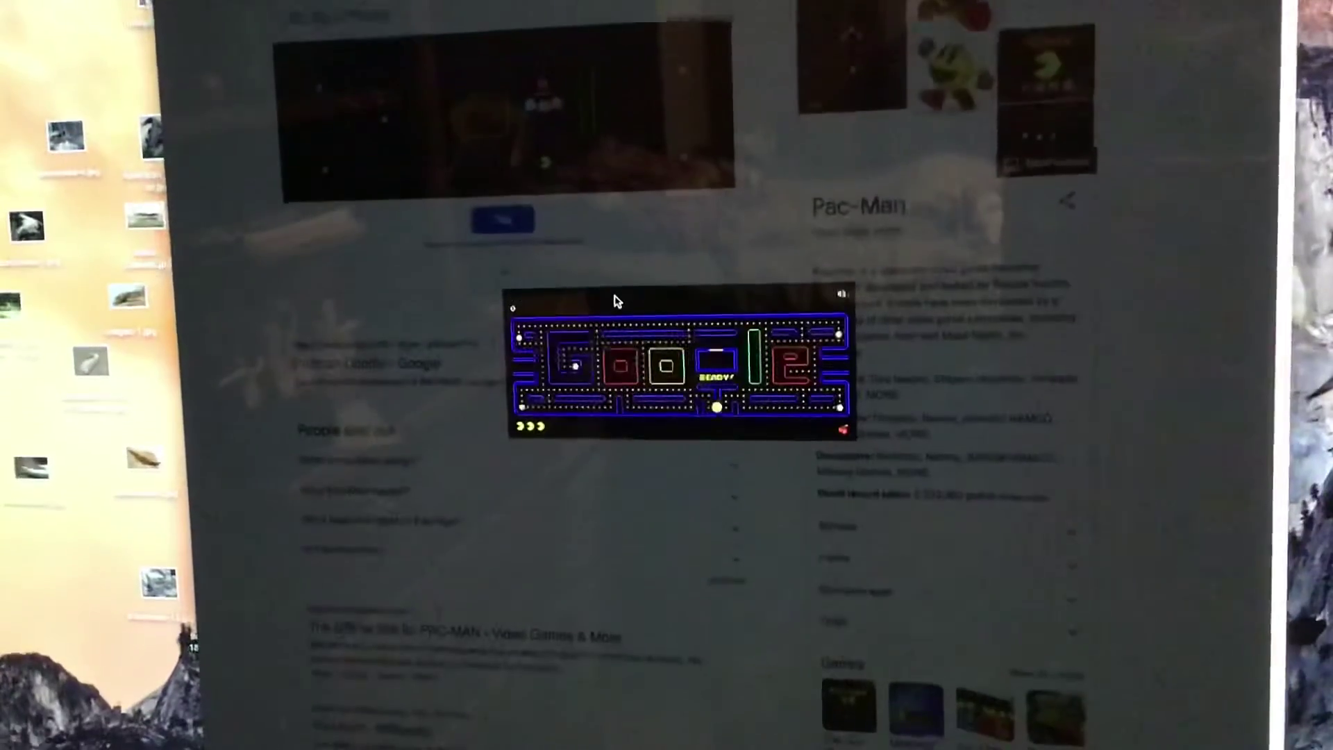